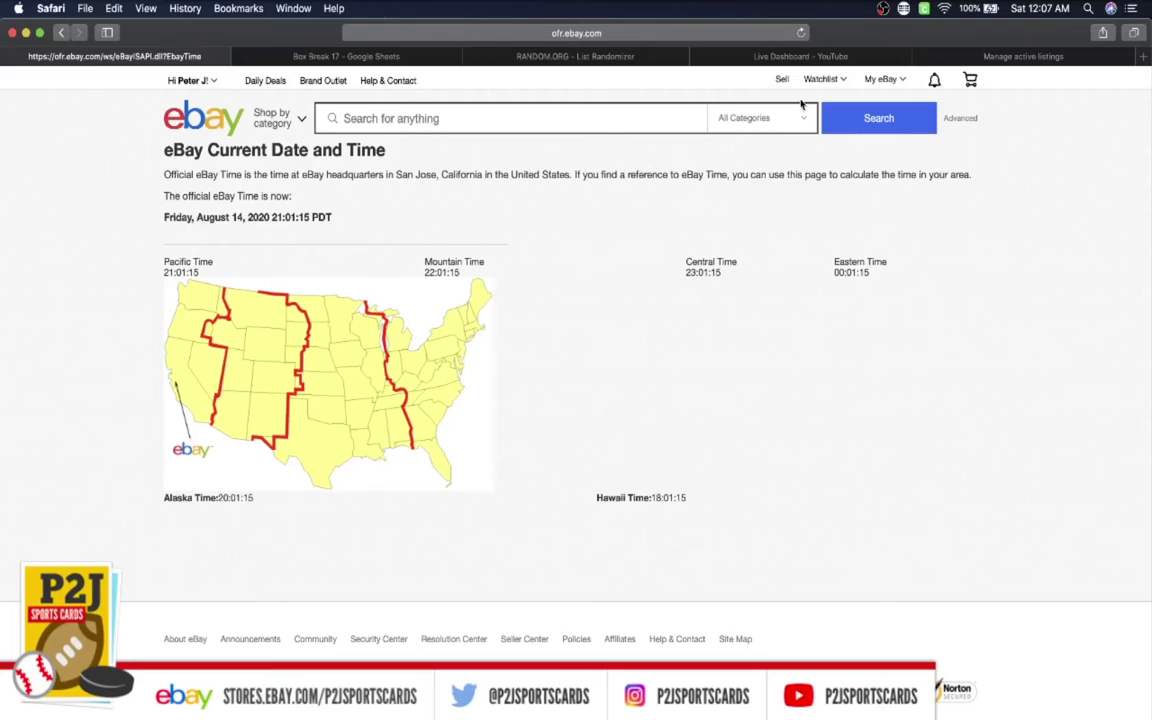
Step: Refresh the official eBay date and time page
{"action": "left_click", "coordinate": [801, 35]}
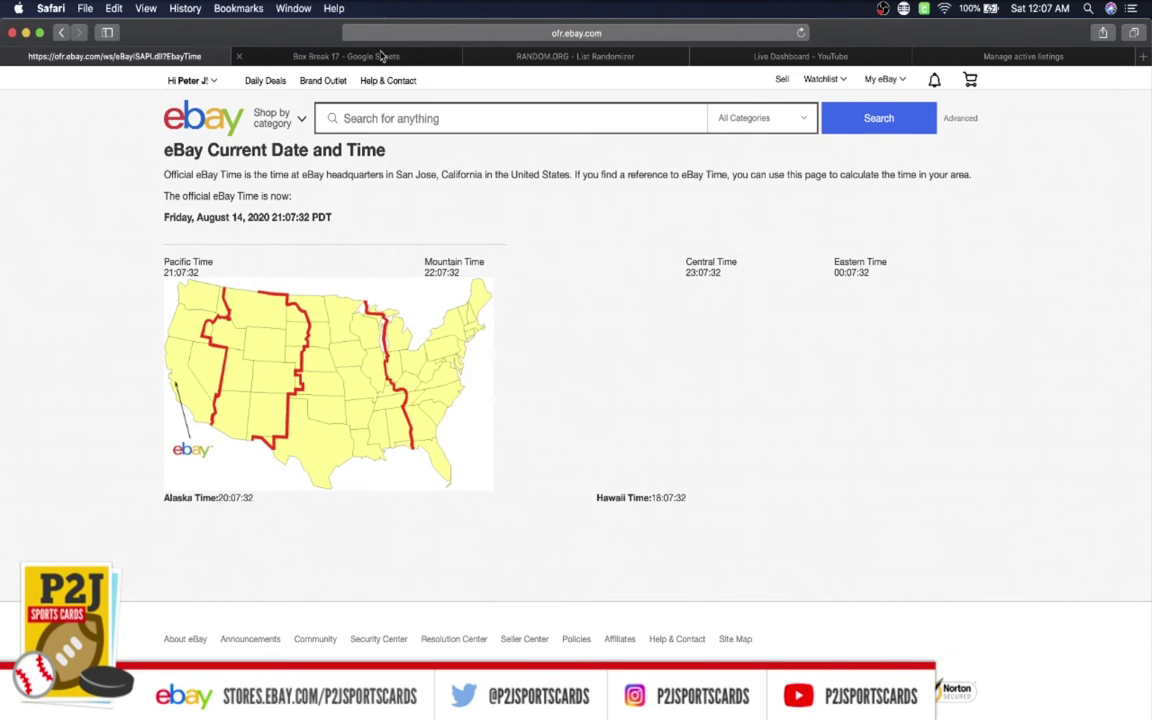
Step: Review the participant usernames and their spot counts in columns C and D of the Box Break 17 spreadsheet
{"action": "left_click", "coordinate": [380, 56]}
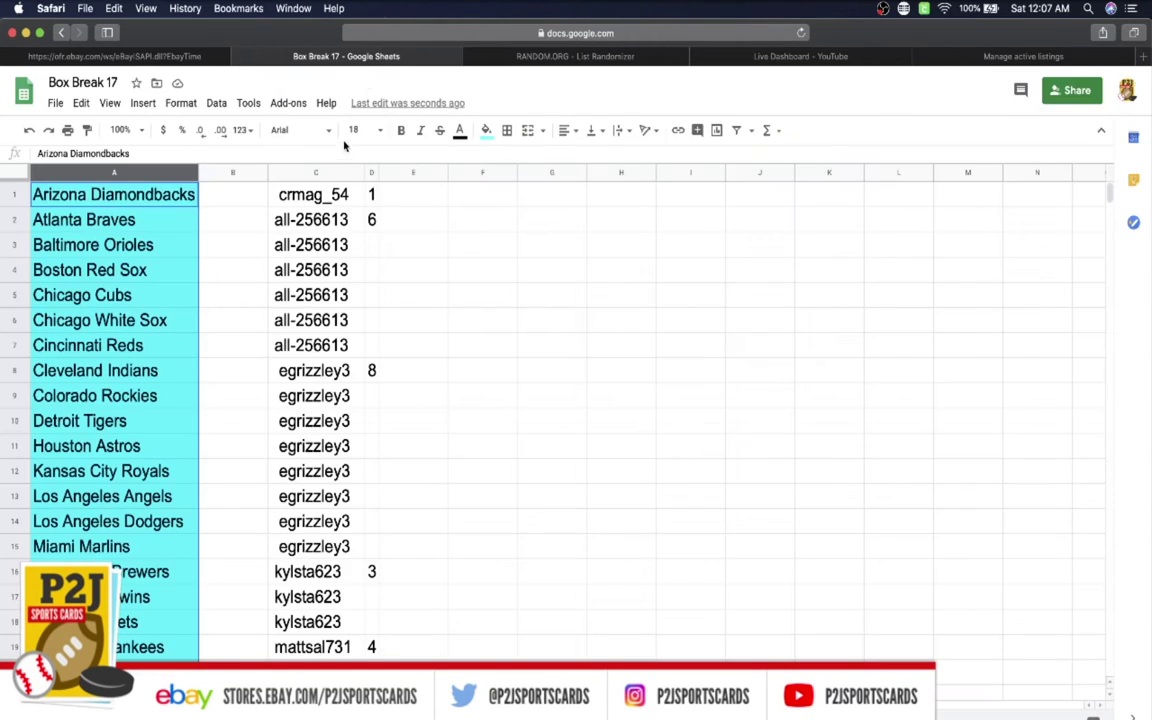
{"action": "left_click", "coordinate": [323, 198]}
{"action": "left_click", "coordinate": [337, 220]}
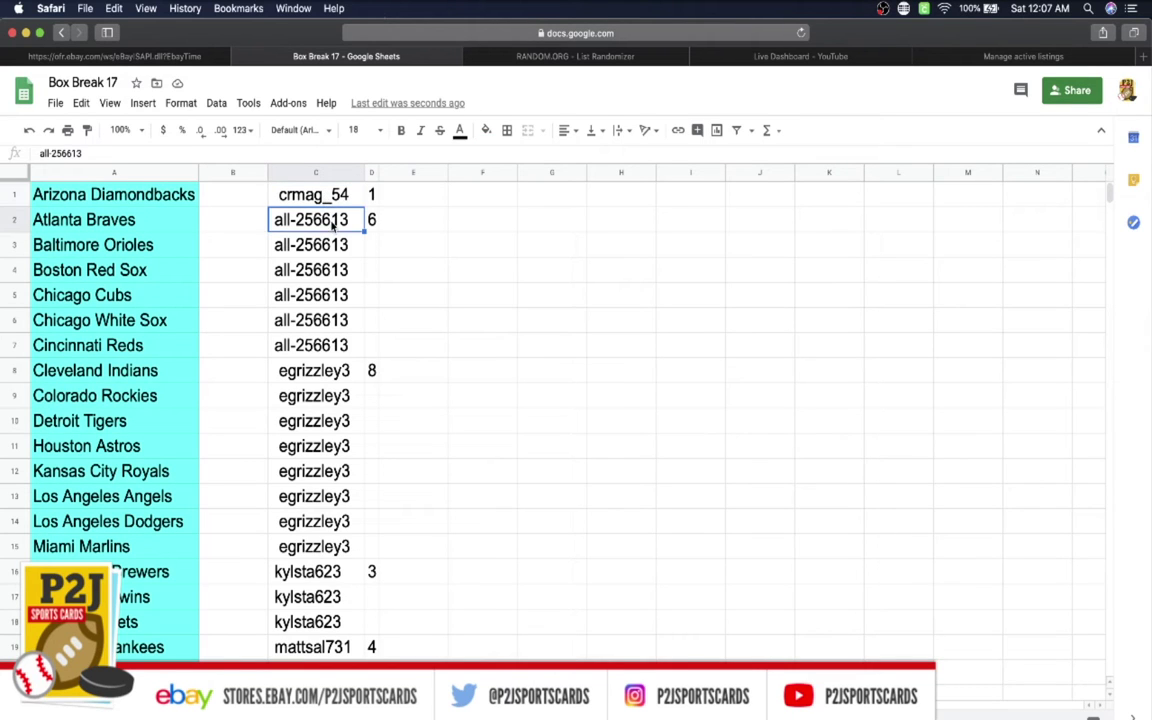
{"action": "scroll", "coordinate": [340, 300], "scroll_direction": "down", "scroll_amount": 2}
{"action": "left_click", "coordinate": [335, 318]}
{"action": "scroll", "coordinate": [300, 230], "scroll_direction": "down", "scroll_amount": 4}
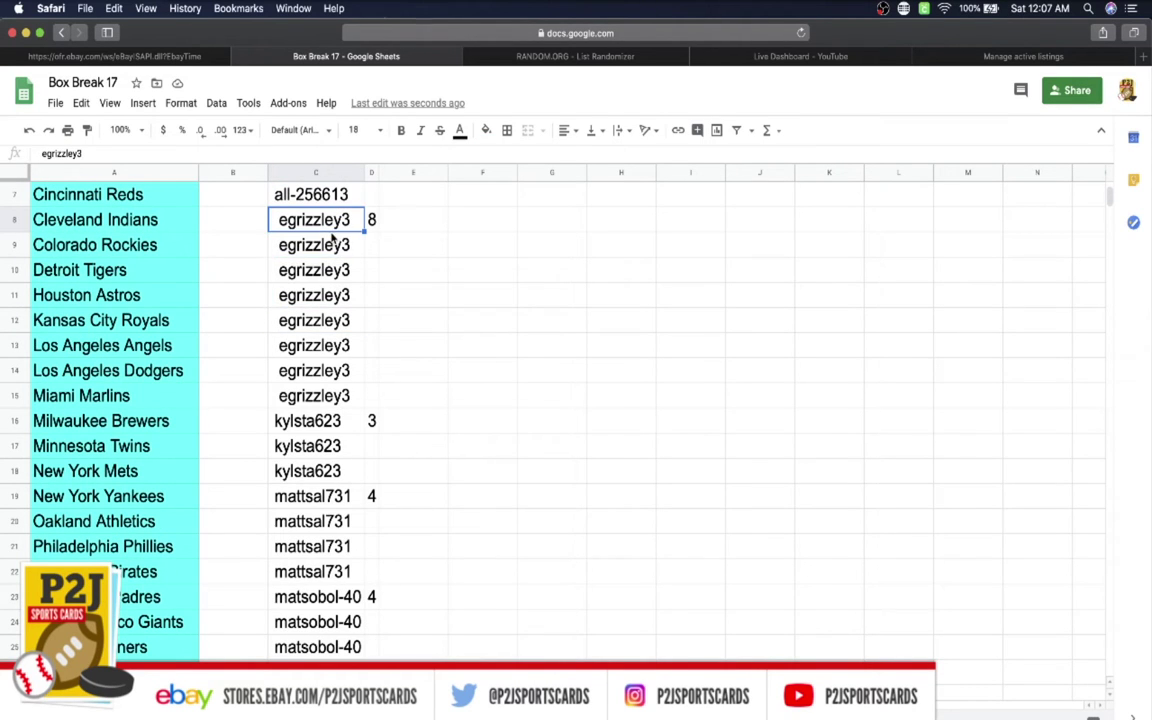
{"action": "left_click", "coordinate": [297, 420]}
{"action": "scroll", "coordinate": [320, 252], "scroll_direction": "down", "scroll_amount": 4}
{"action": "left_click", "coordinate": [286, 396]}
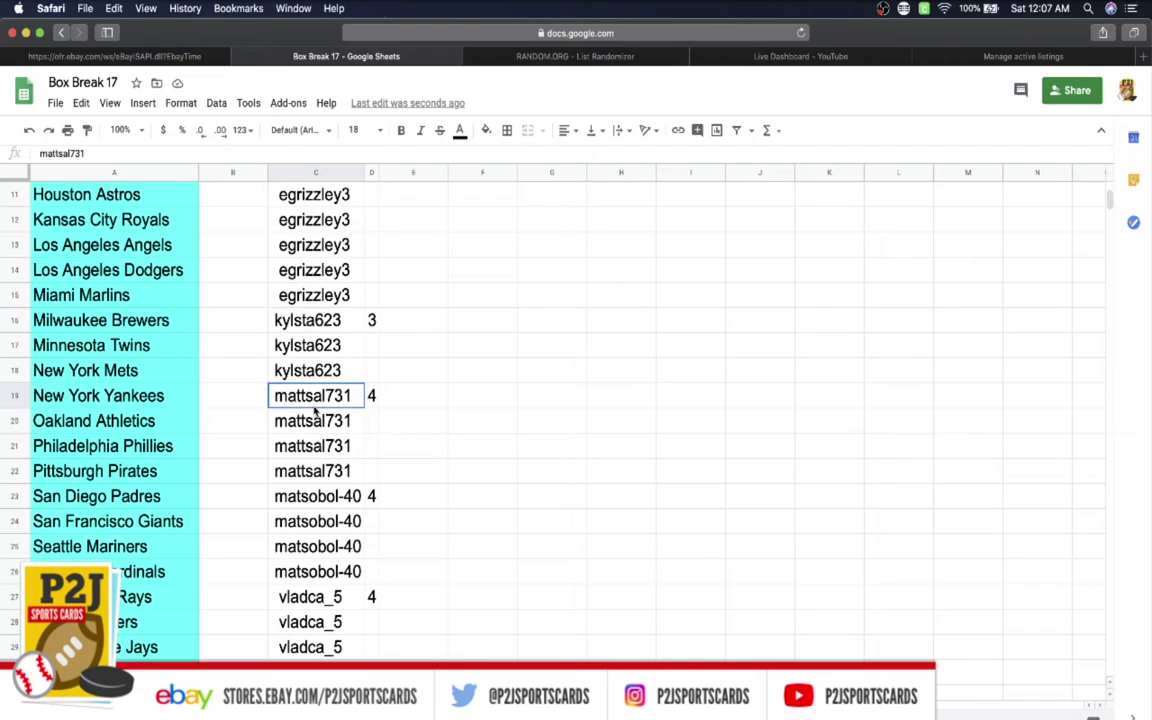
{"action": "left_click", "coordinate": [318, 494]}
{"action": "scroll", "coordinate": [312, 450], "scroll_direction": "down", "scroll_amount": 3}
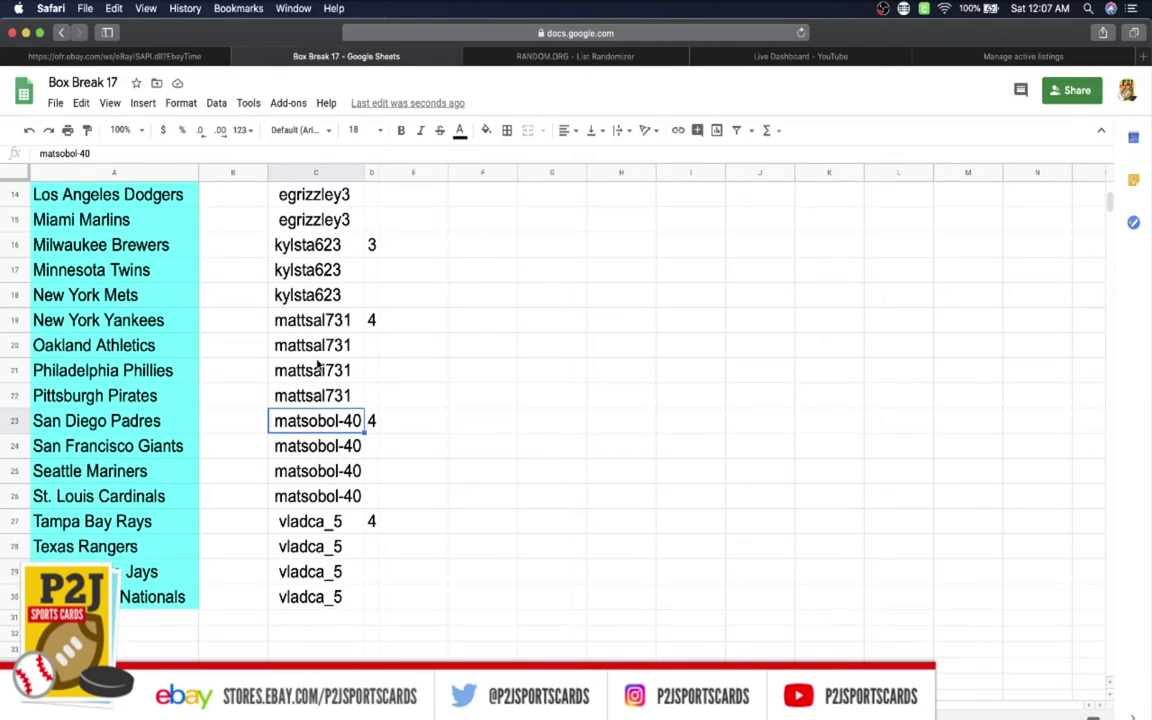
{"action": "left_click", "coordinate": [324, 528]}
{"action": "scroll", "coordinate": [300, 560], "scroll_direction": "up", "scroll_amount": 10}
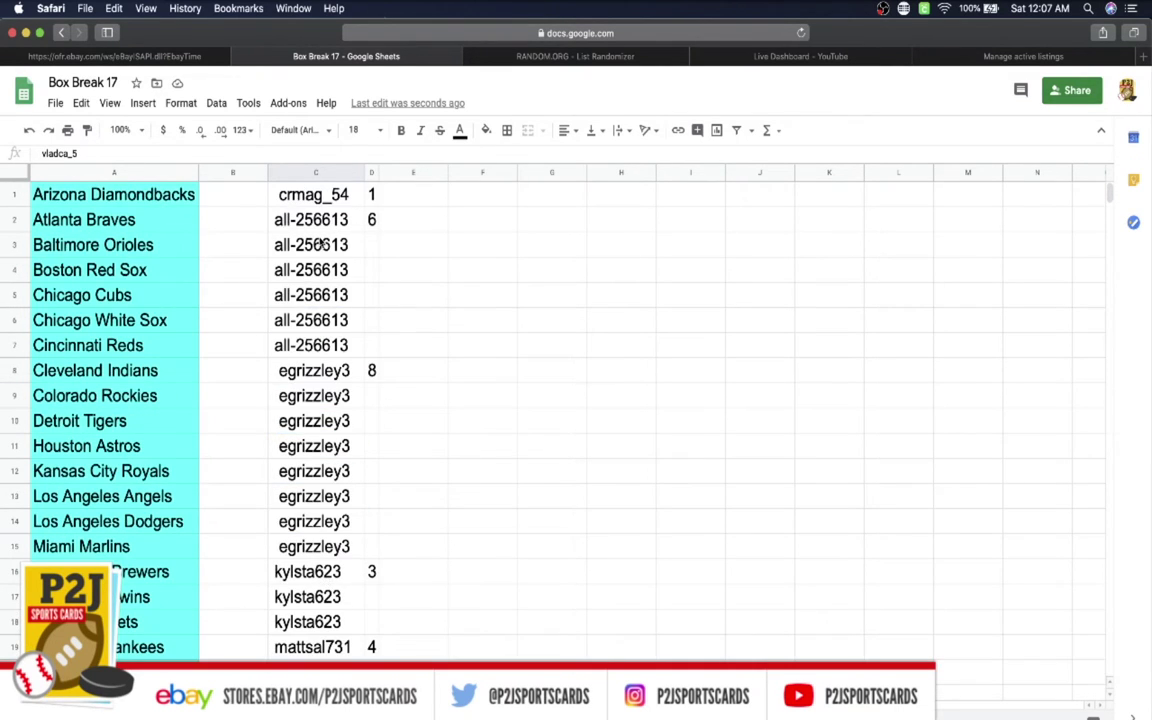
Step: Copy all participant usernames from column C into the item box of the RANDOM.ORG List Randomizer
{"action": "left_click", "coordinate": [316, 172]}
{"action": "scroll", "coordinate": [308, 290], "scroll_direction": "down", "scroll_amount": 5}
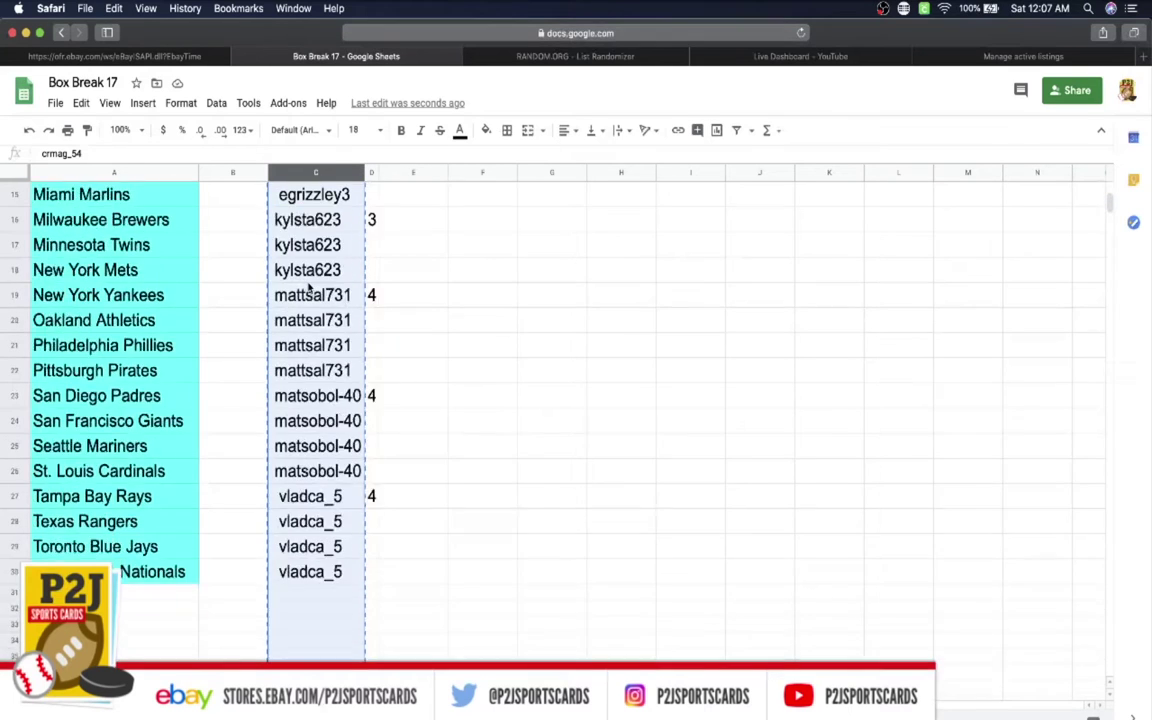
{"action": "scroll", "coordinate": [308, 290], "scroll_direction": "up", "scroll_amount": 5}
{"action": "key", "text": "super+c"}
{"action": "left_click", "coordinate": [470, 56]}
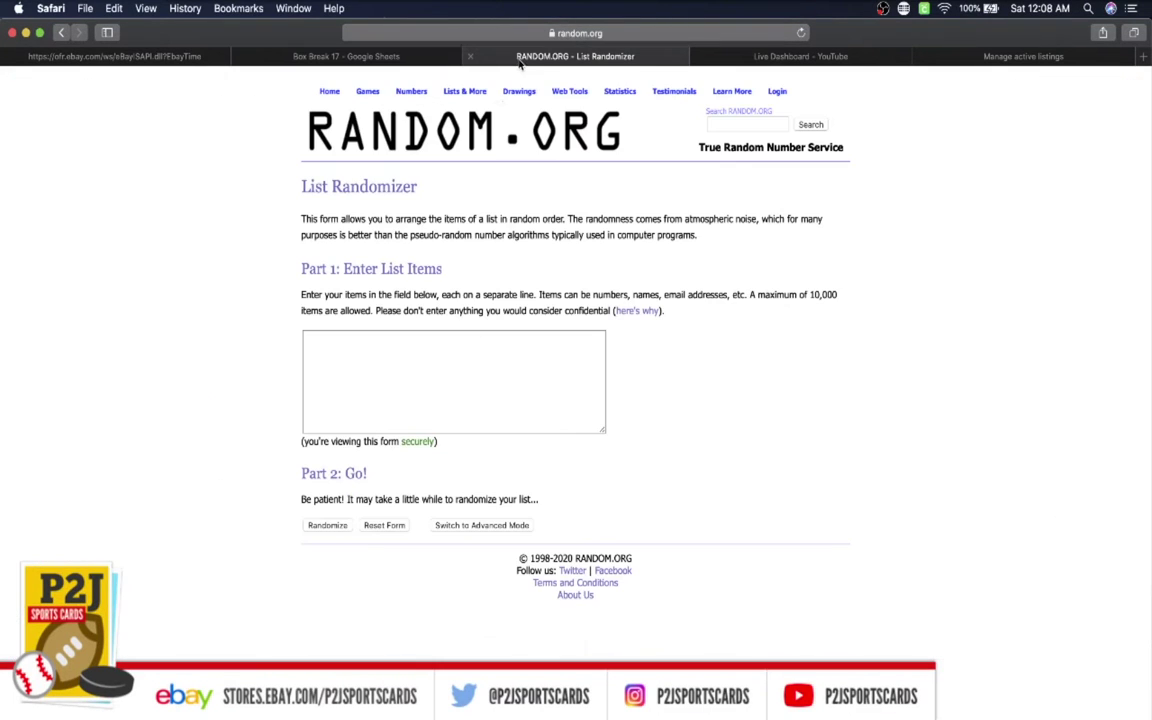
{"action": "left_click", "coordinate": [408, 372]}
{"action": "key", "text": "super+v"}
{"action": "scroll", "coordinate": [406, 373], "scroll_direction": "up", "scroll_amount": 20}
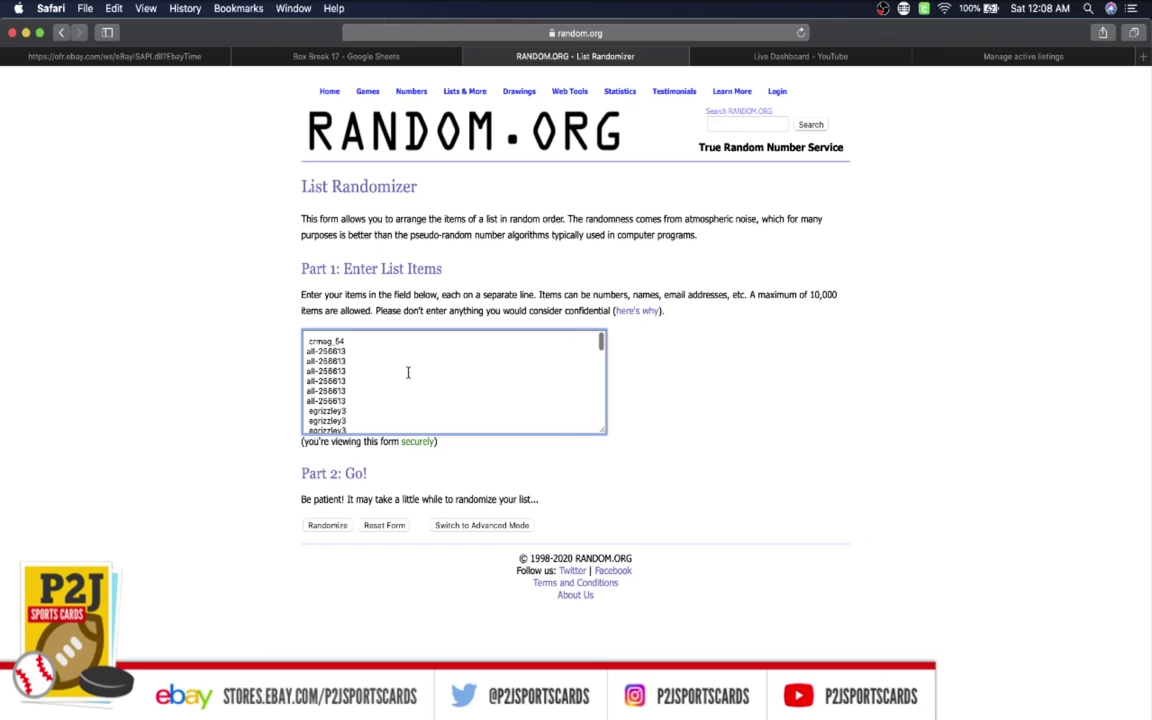
{"action": "scroll", "coordinate": [390, 368], "scroll_direction": "down", "scroll_amount": 3}
{"action": "scroll", "coordinate": [372, 363], "scroll_direction": "down", "scroll_amount": 2}
Step: Randomize the participant list seven times in total
{"action": "left_click", "coordinate": [328, 525]}
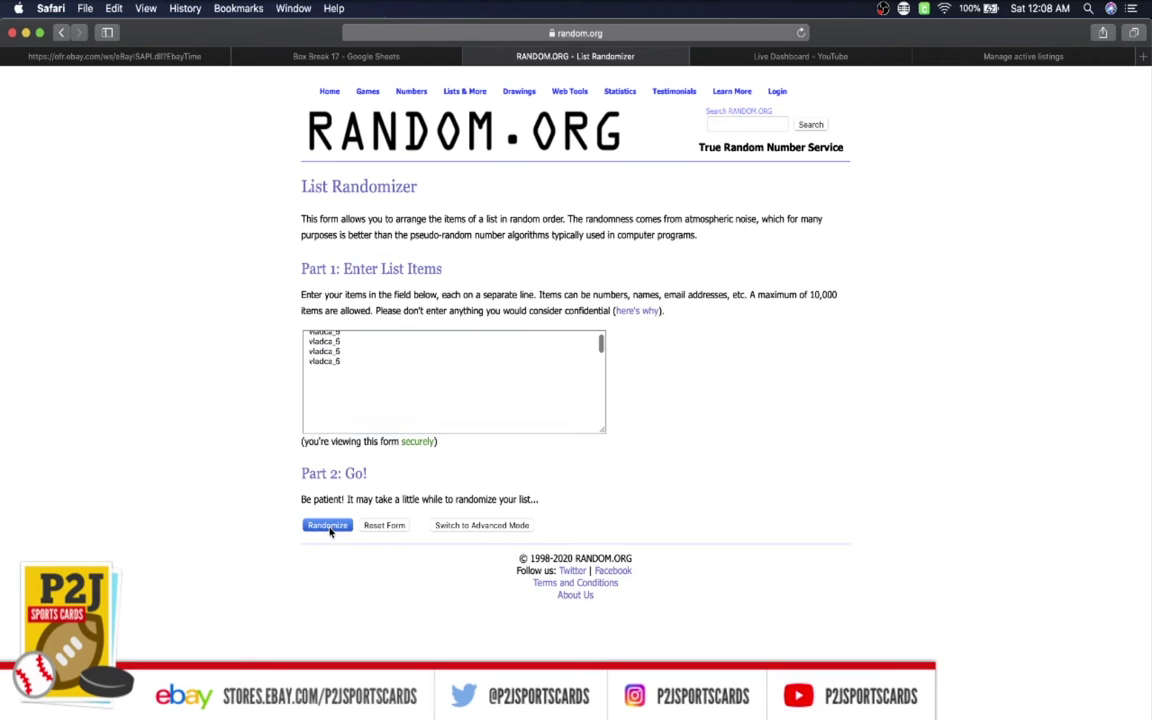
{"action": "left_click", "coordinate": [319, 642]}
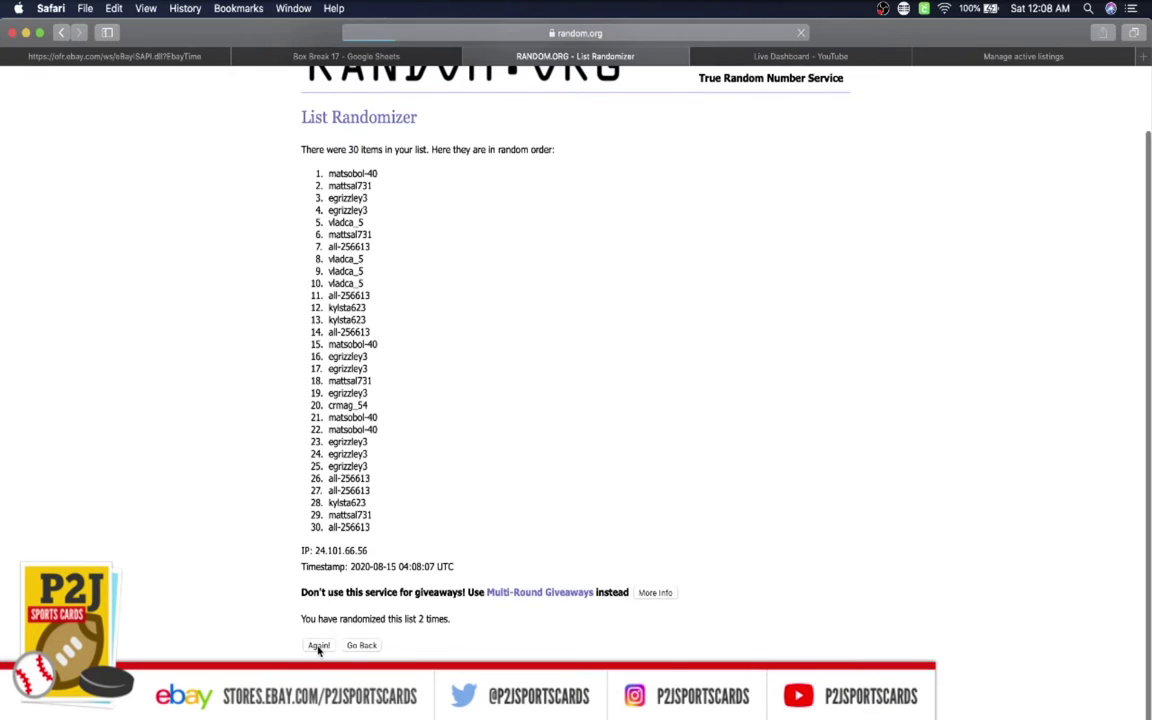
{"action": "left_click", "coordinate": [319, 644]}
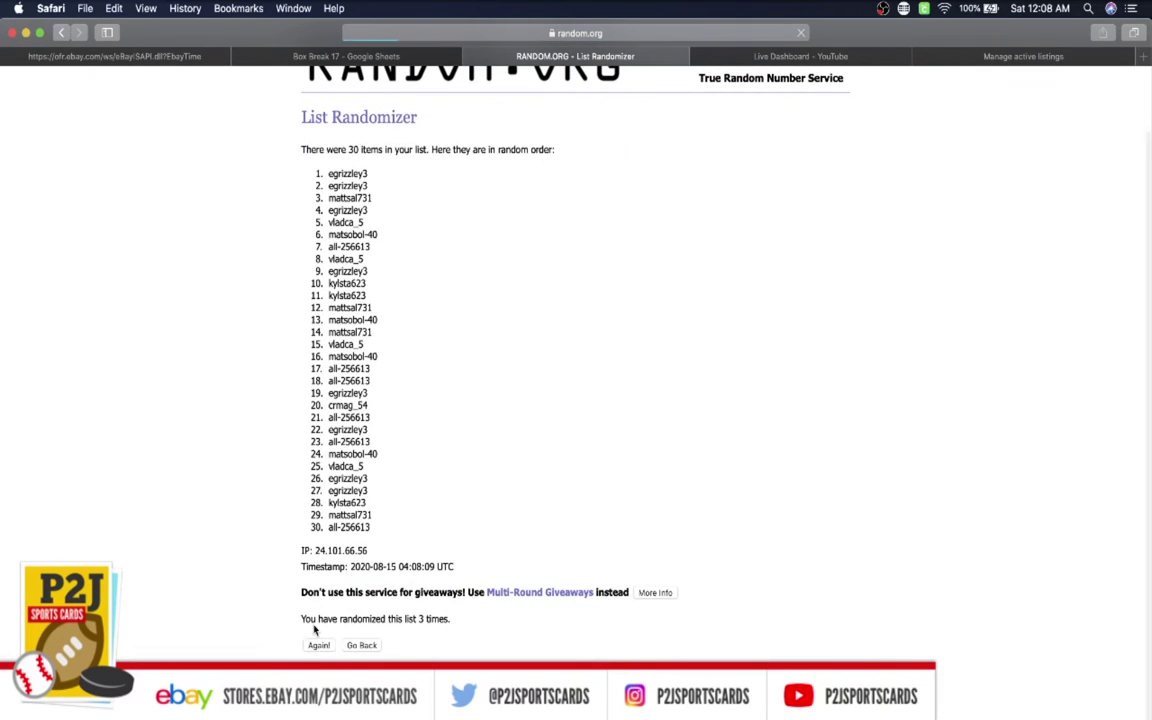
{"action": "left_click", "coordinate": [315, 642]}
{"action": "left_click", "coordinate": [316, 648]}
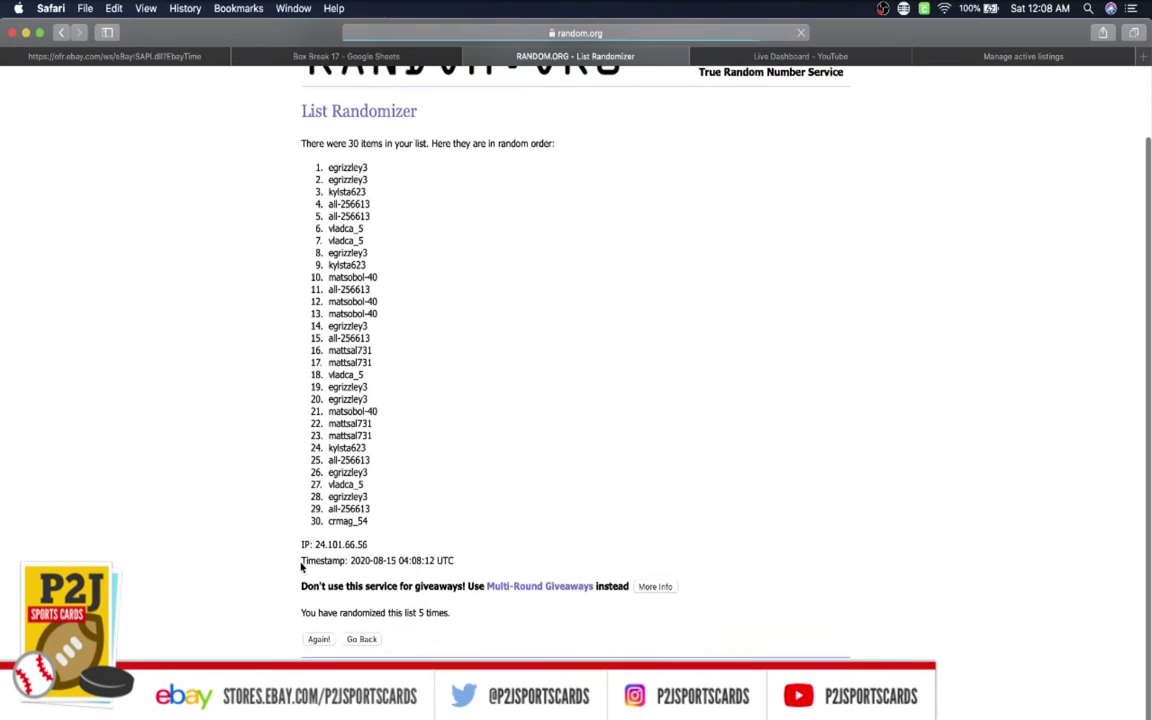
{"action": "left_click", "coordinate": [313, 646]}
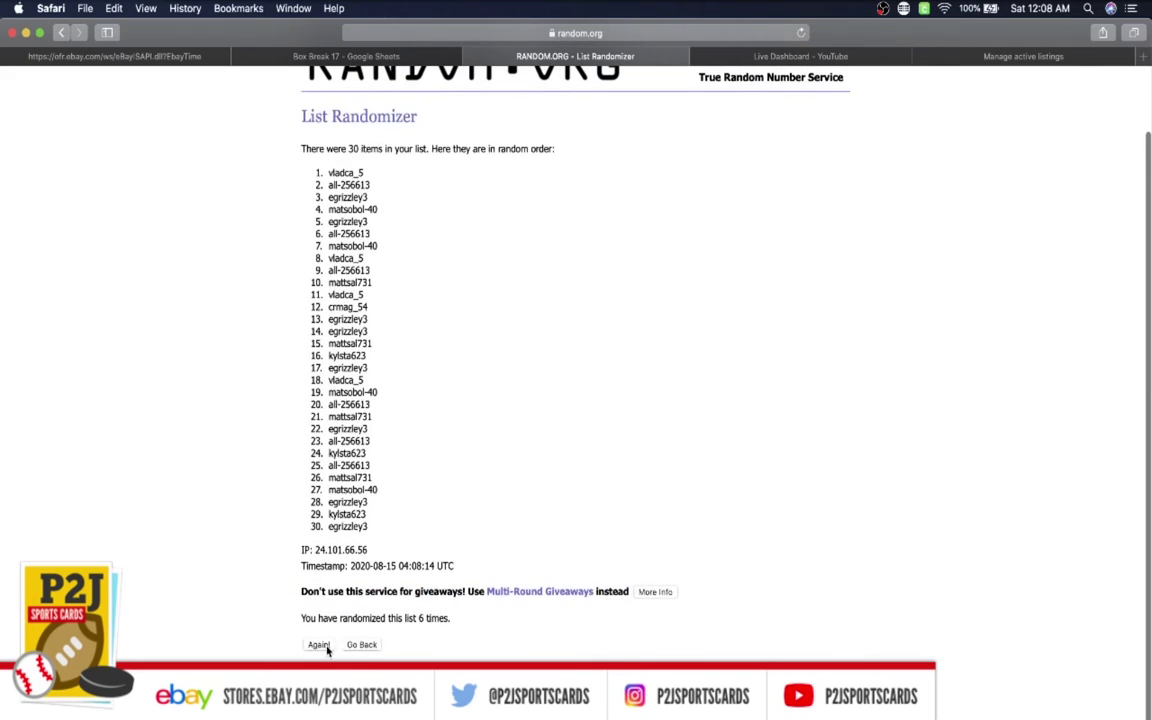
{"action": "left_click", "coordinate": [316, 645]}
Step: Copy the 30 randomized usernames into column B of the Box Break 17 spreadsheet, beside the team names
{"action": "left_click_drag", "start_coordinate": [298, 227], "coordinate": [407, 600]}
{"action": "key", "text": "super+c"}
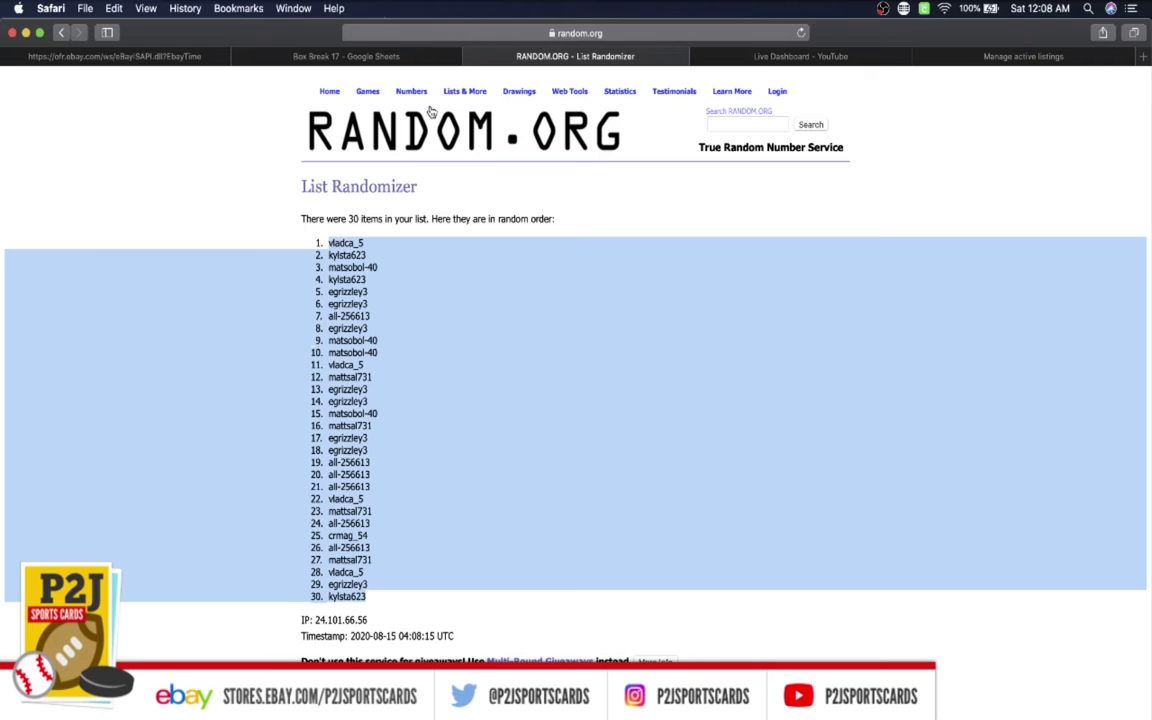
{"action": "left_click", "coordinate": [375, 54]}
{"action": "left_click", "coordinate": [233, 172]}
{"action": "key", "text": "super+v"}
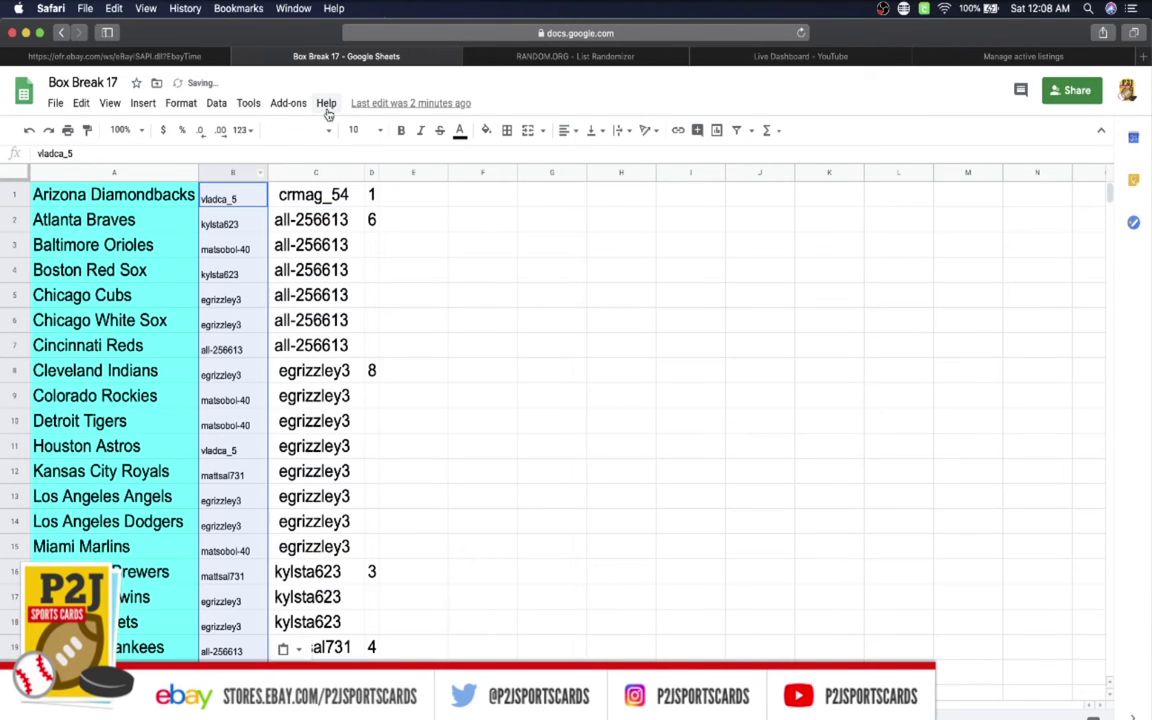
Step: Set column B's font size to 18 and fit the column width to the usernames
{"action": "left_click", "coordinate": [356, 130]}
{"action": "left_click", "coordinate": [358, 352]}
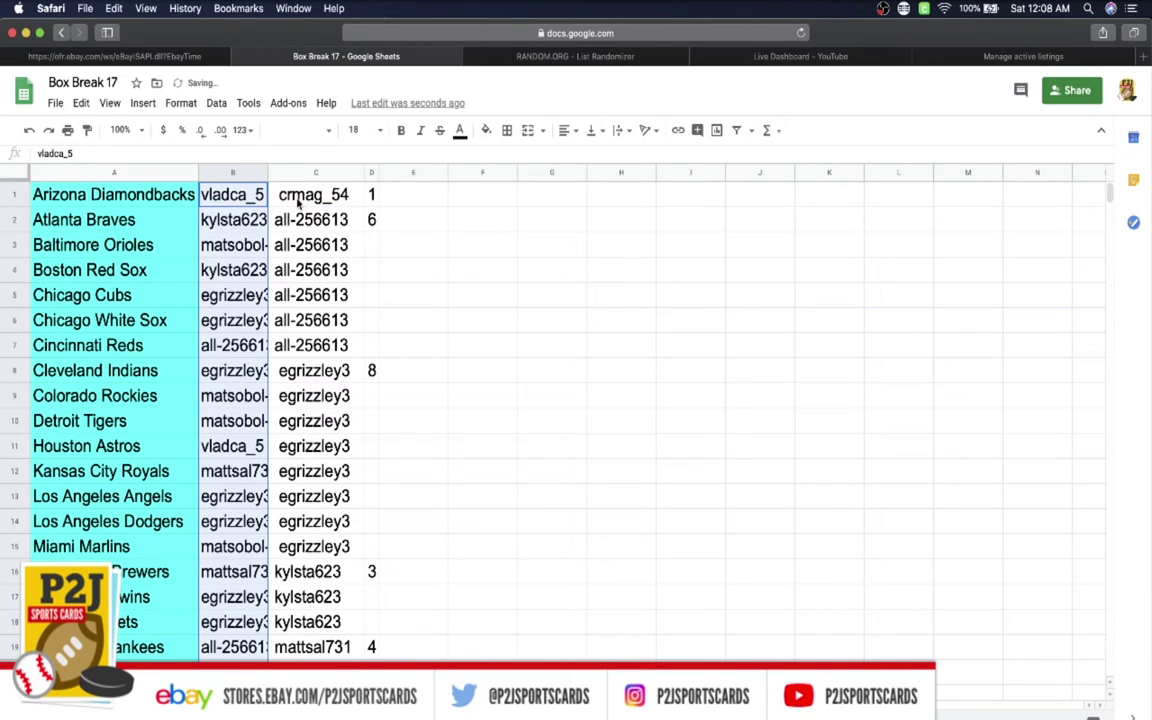
{"action": "double_click", "coordinate": [267, 175]}
{"action": "scroll", "coordinate": [290, 300], "scroll_direction": "down", "scroll_amount": 5}
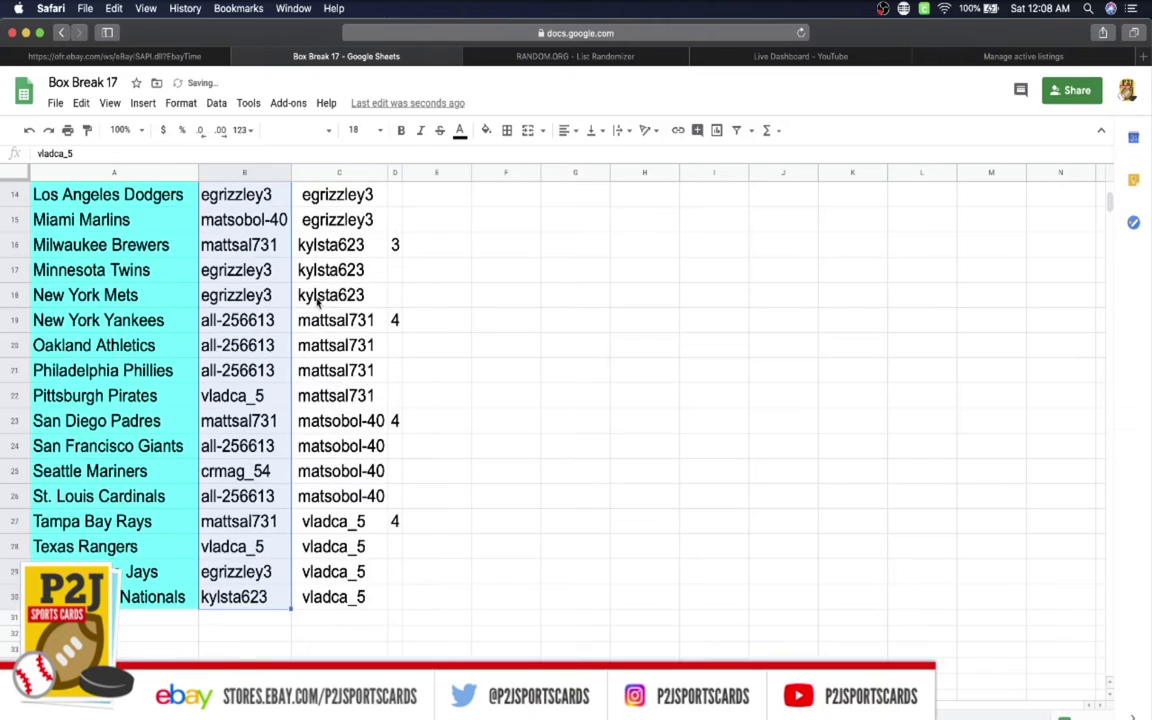
{"action": "scroll", "coordinate": [290, 300], "scroll_direction": "up", "scroll_amount": 5}
Step: Go through column B cell by cell from Arizona Diamondbacks downward, reading the participant assigned to each team
{"action": "left_click", "coordinate": [253, 199]}
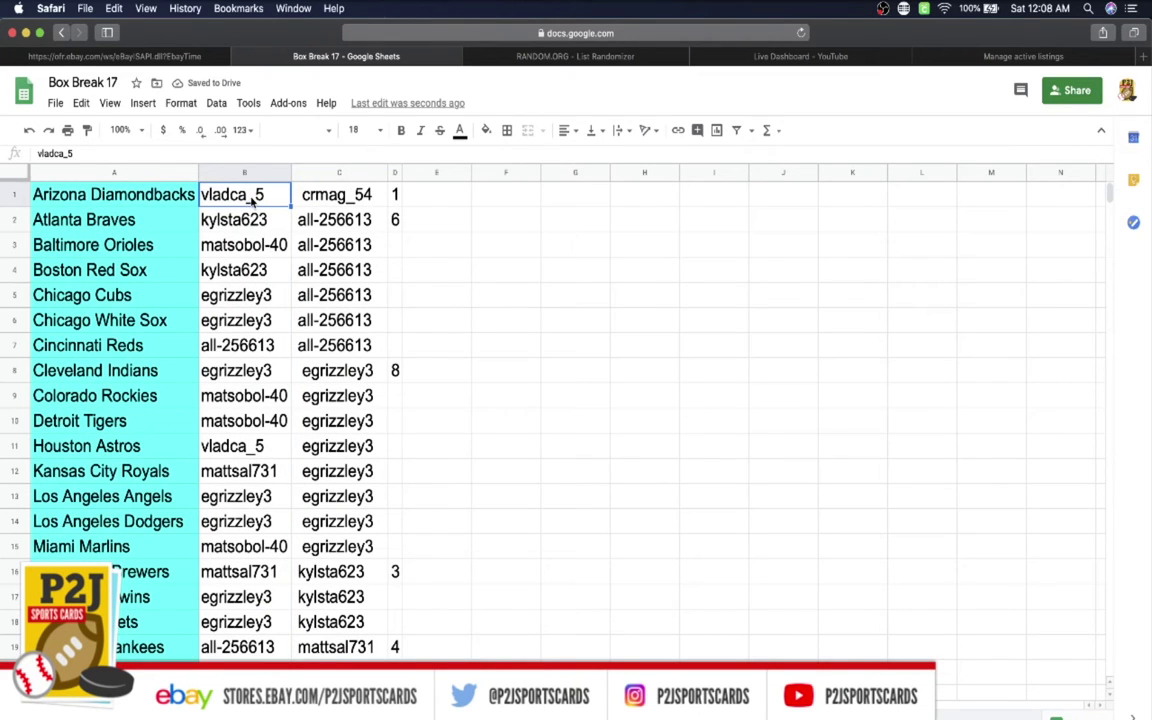
{"action": "key", "text": "Down"}
{"action": "key", "text": "Down"}
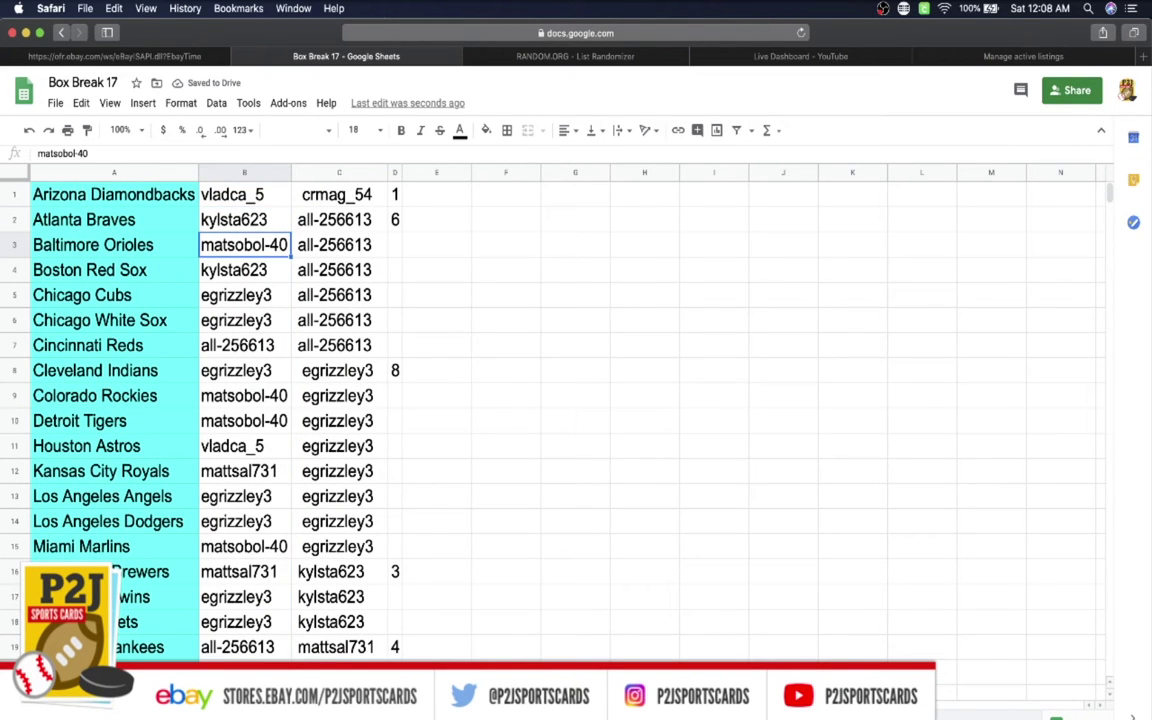
{"action": "key", "text": "Down"}
{"action": "key", "text": "Down"}
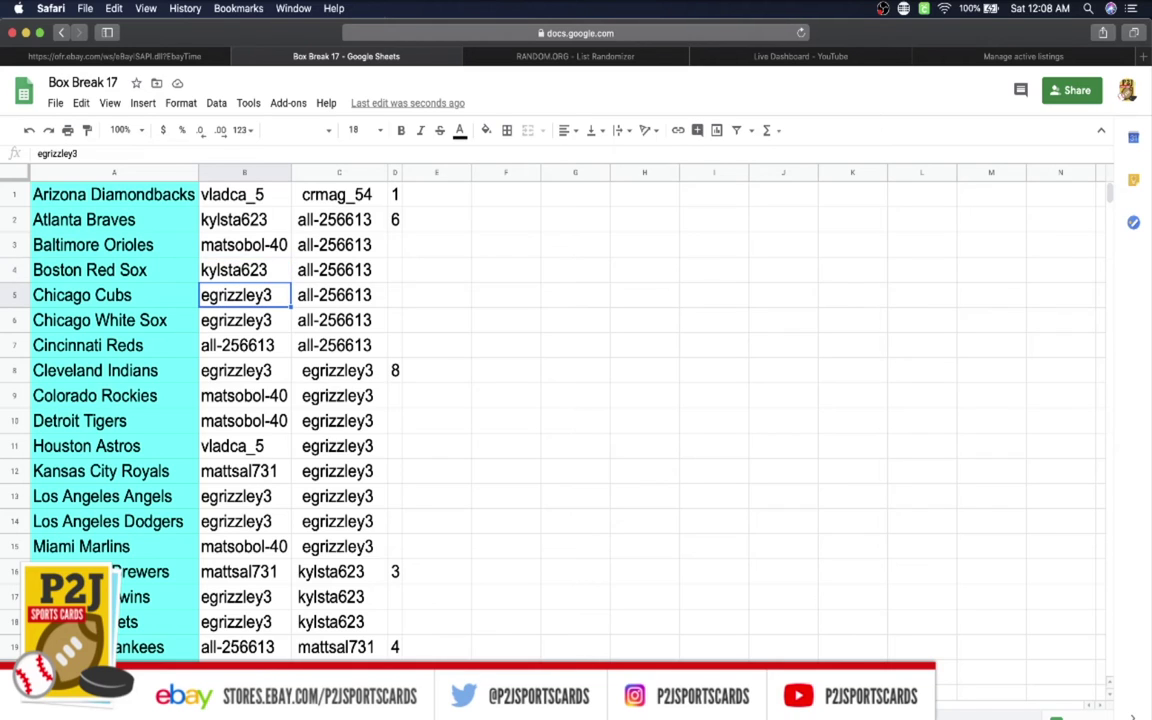
{"action": "key", "text": "Down"}
{"action": "key", "text": "Down"}
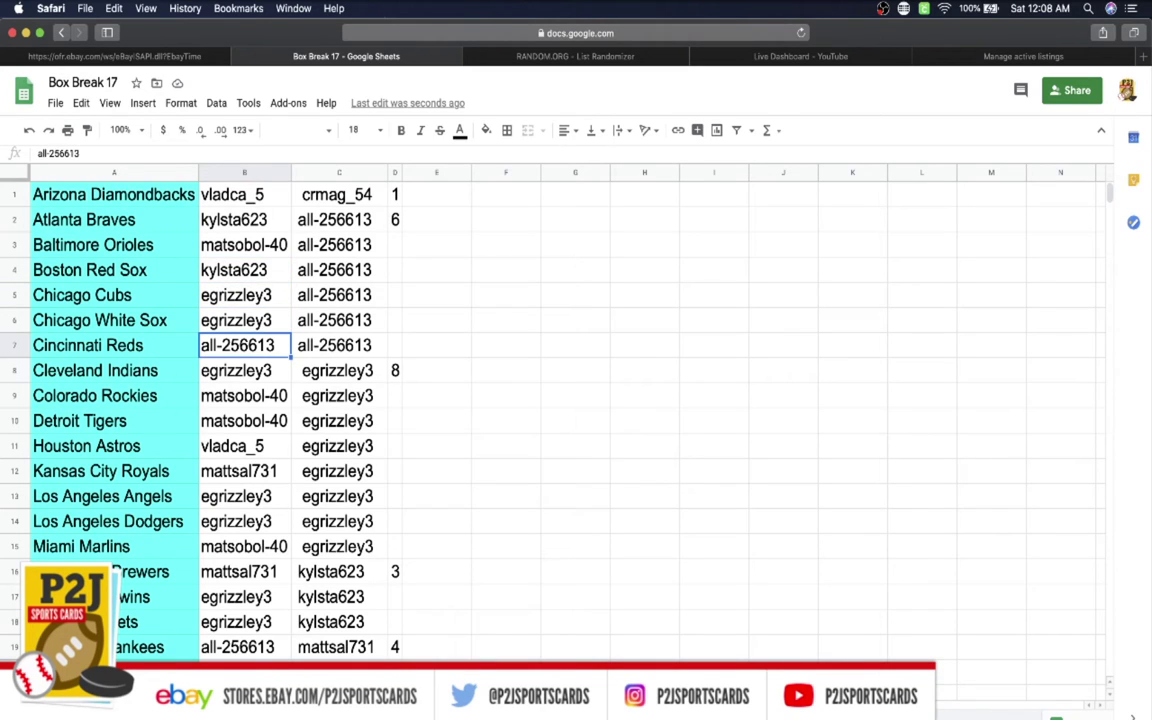
{"action": "key", "text": "Down"}
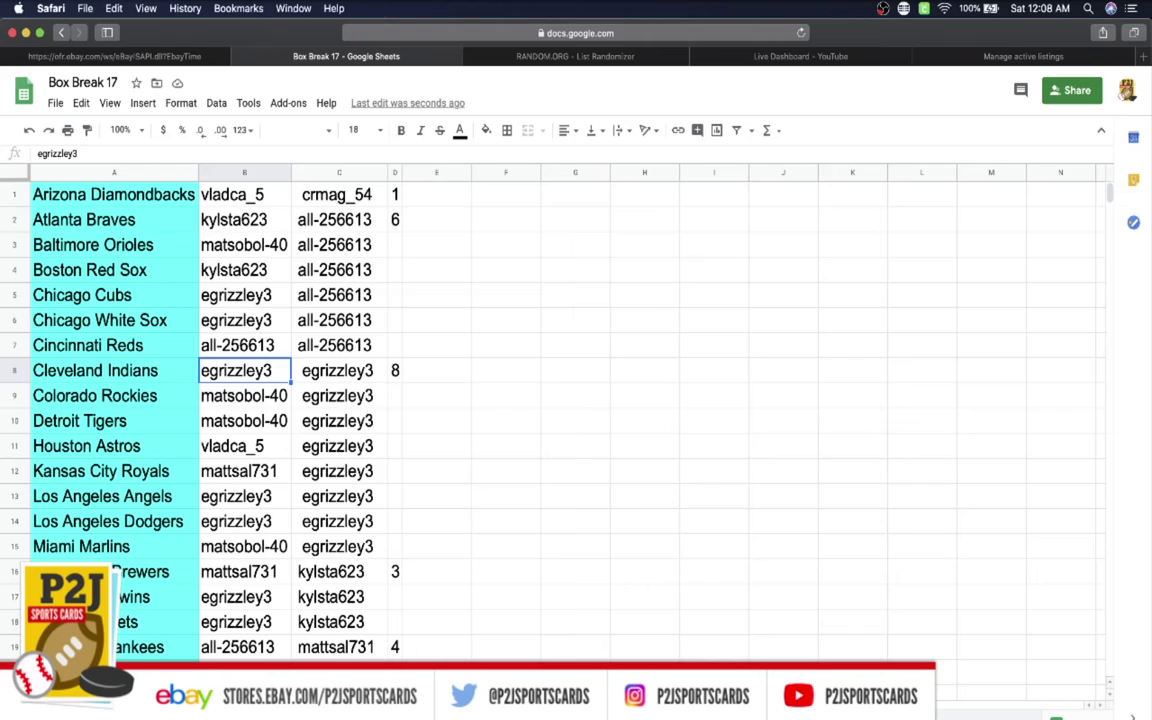
{"action": "key", "text": "Down"}
{"action": "key", "text": "Down"}
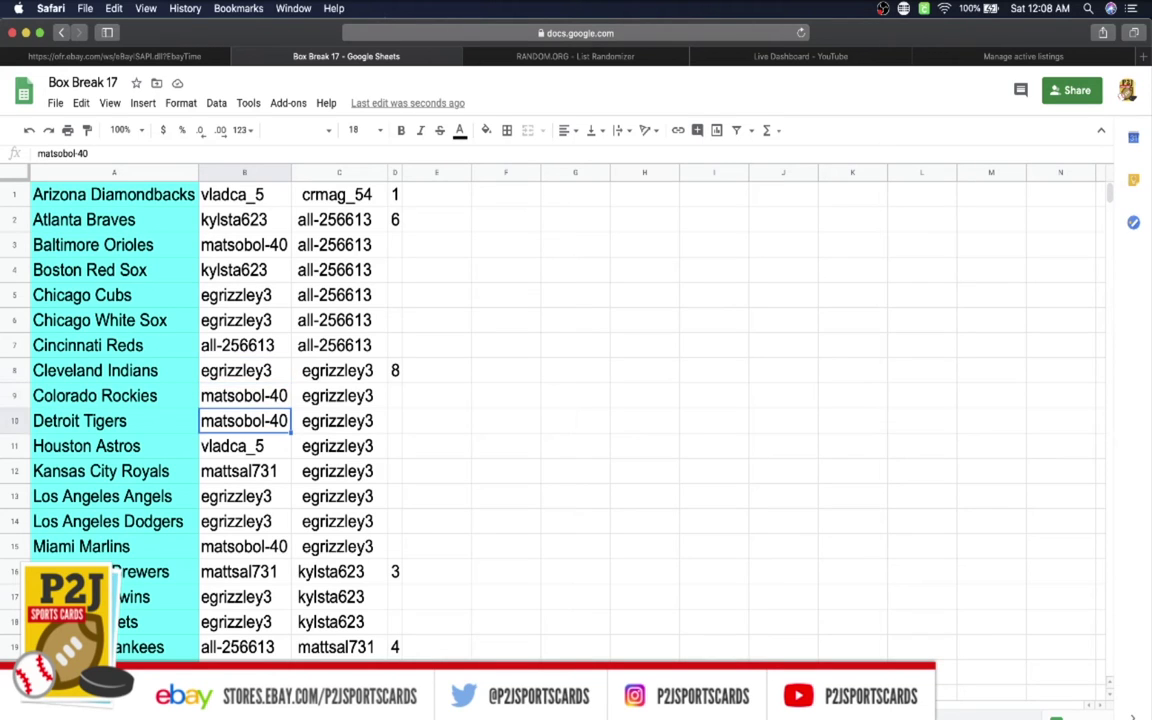
{"action": "key", "text": "Down"}
{"action": "key", "text": "Down"}
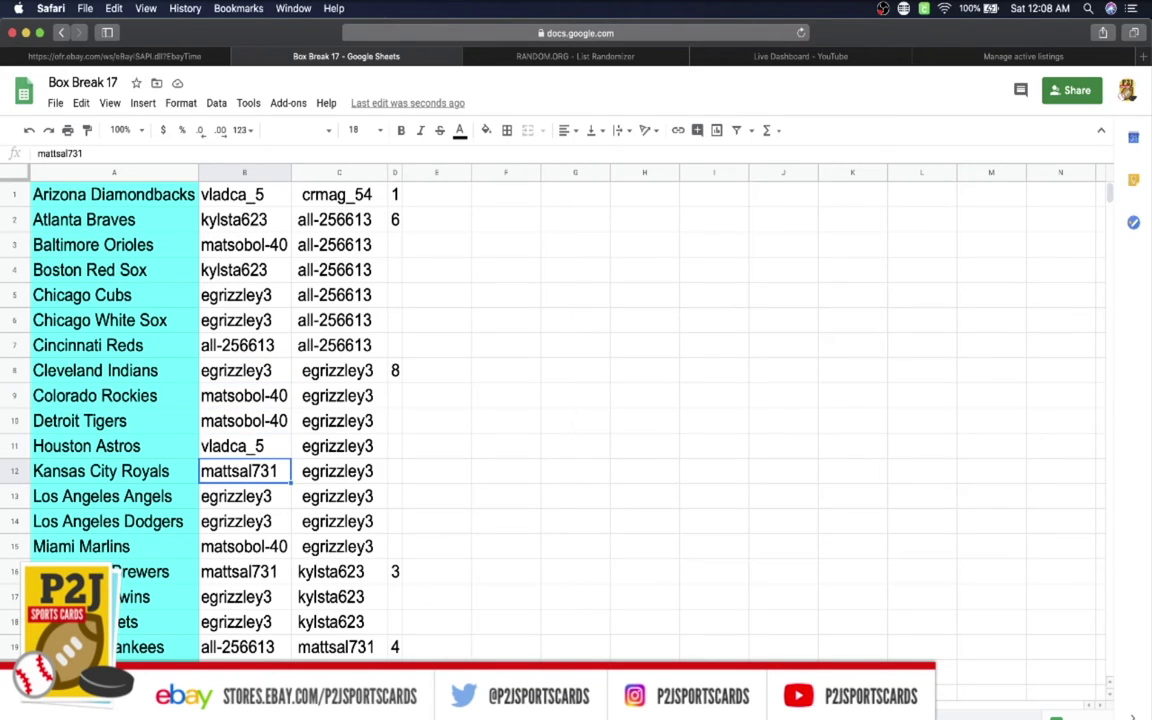
{"action": "key", "text": "Down"}
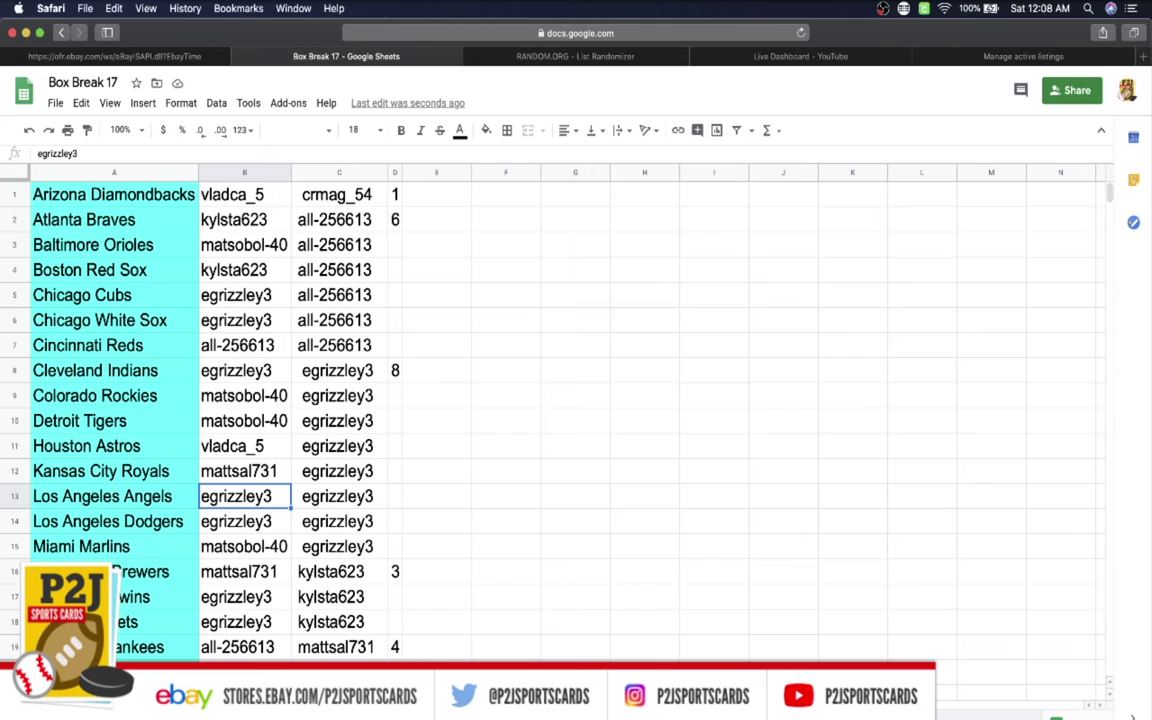
{"action": "key", "text": "Down"}
{"action": "key", "text": "Down"}
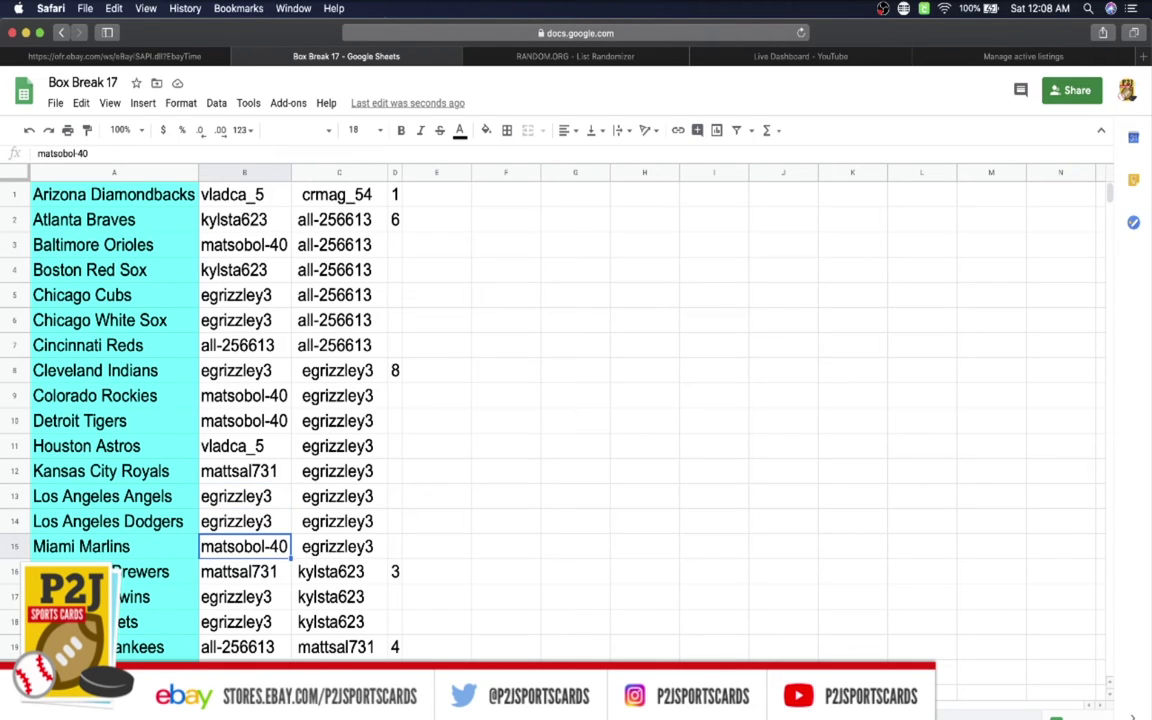
{"action": "key", "text": "Down"}
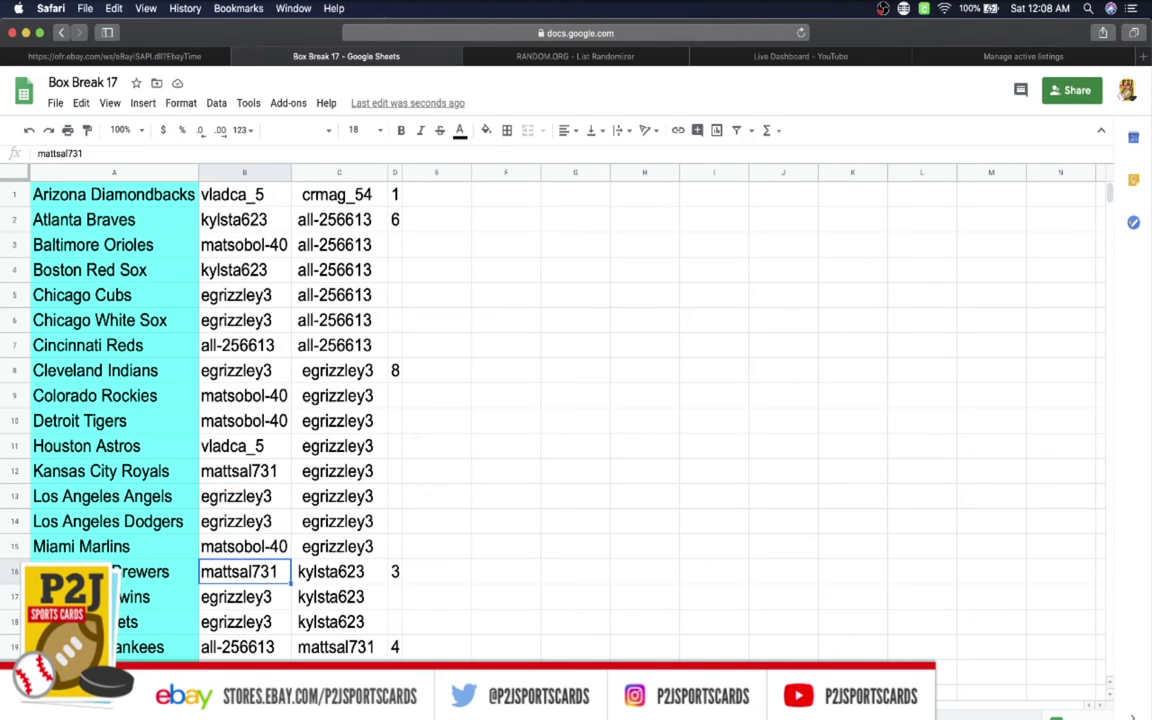
{"action": "key", "text": "Down"}
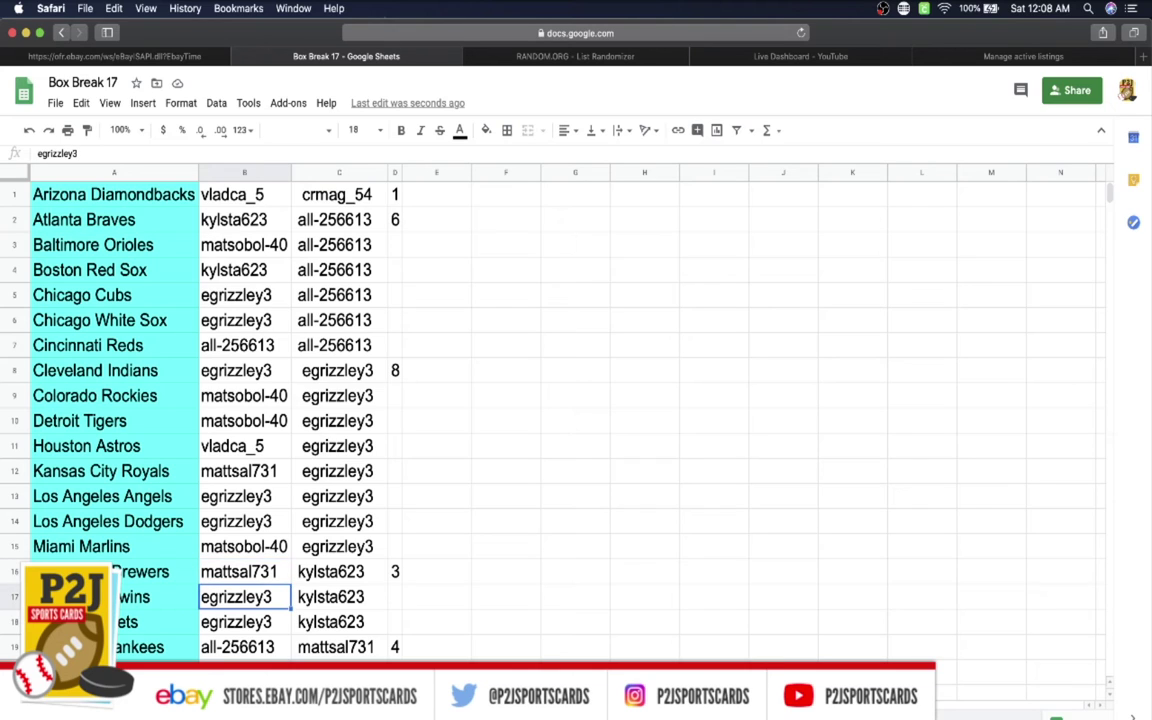
{"action": "key", "text": "Down"}
{"action": "key", "text": "Down"}
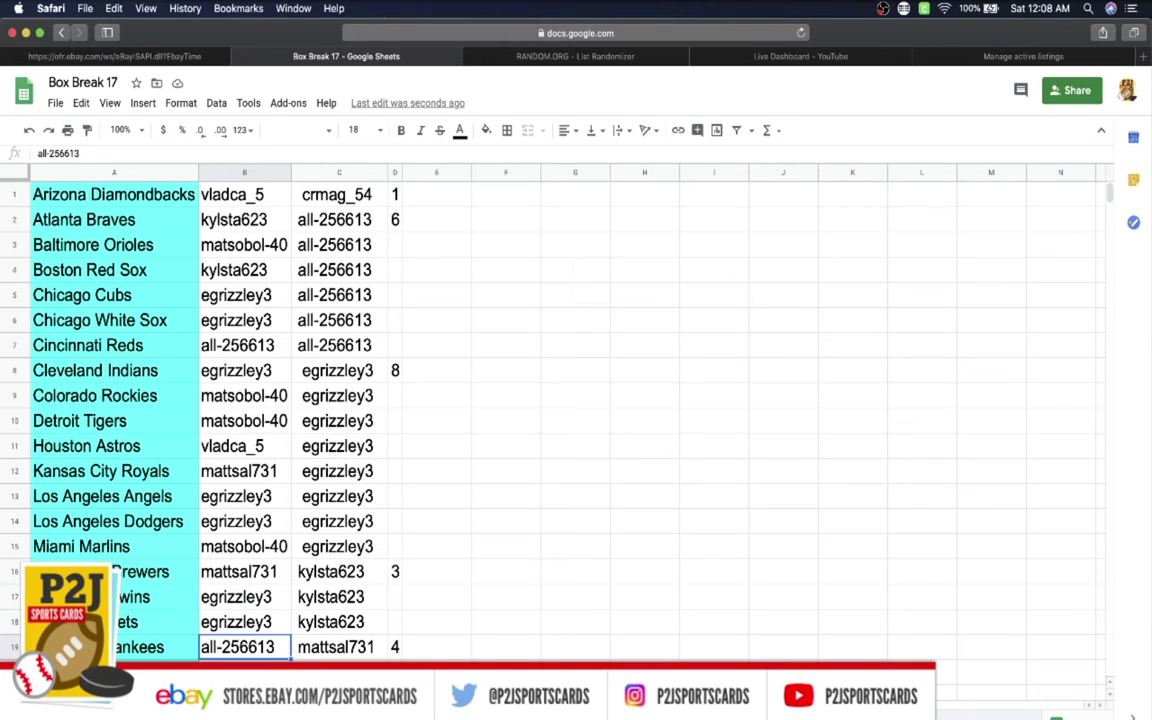
{"action": "key", "text": "Down"}
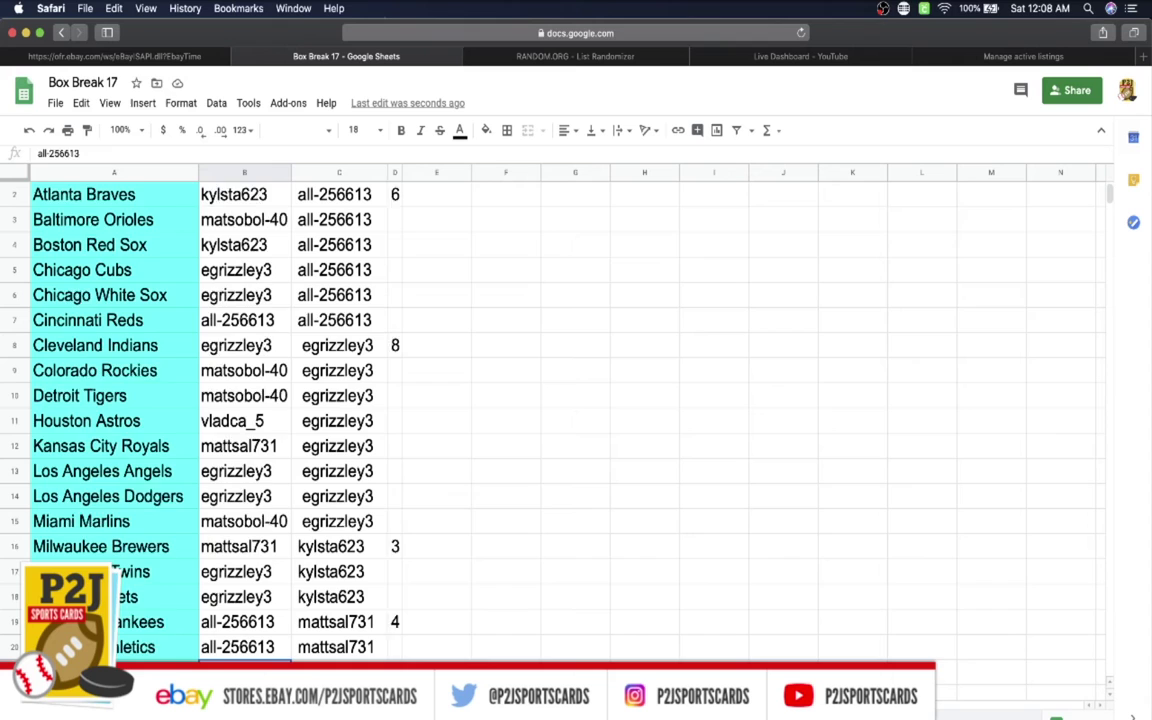
{"action": "key", "text": "Down"}
{"action": "key", "text": "Down"}
{"action": "key", "text": "Down"}
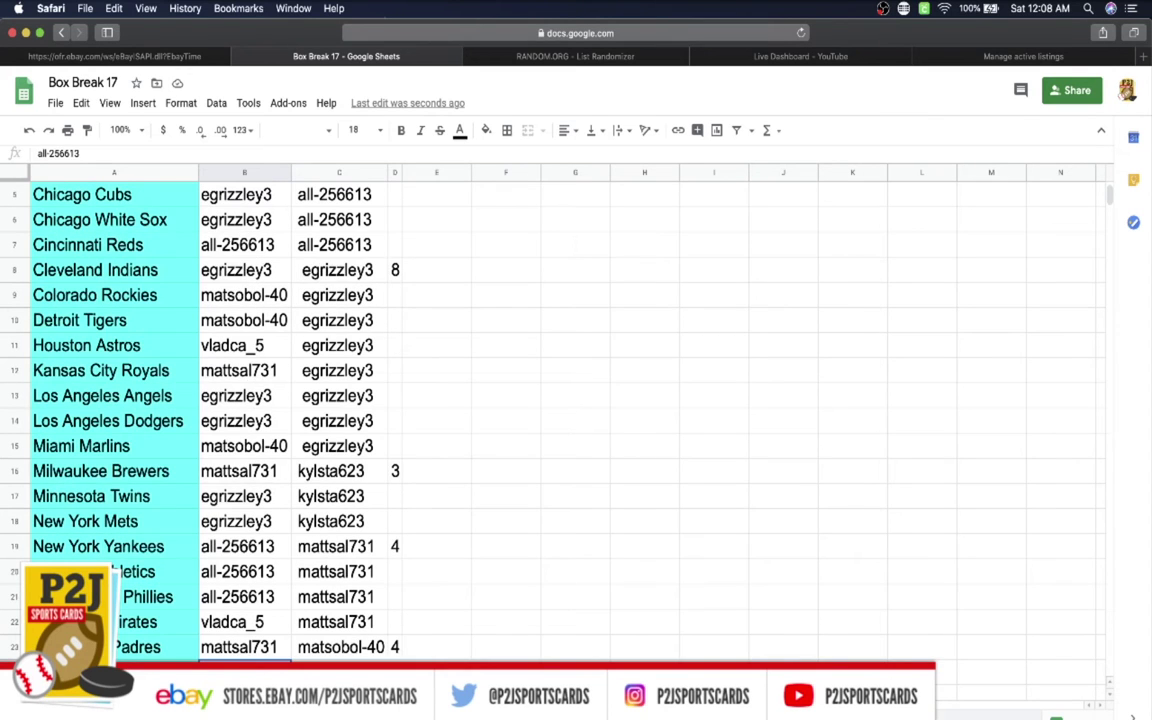
{"action": "key", "text": "Down"}
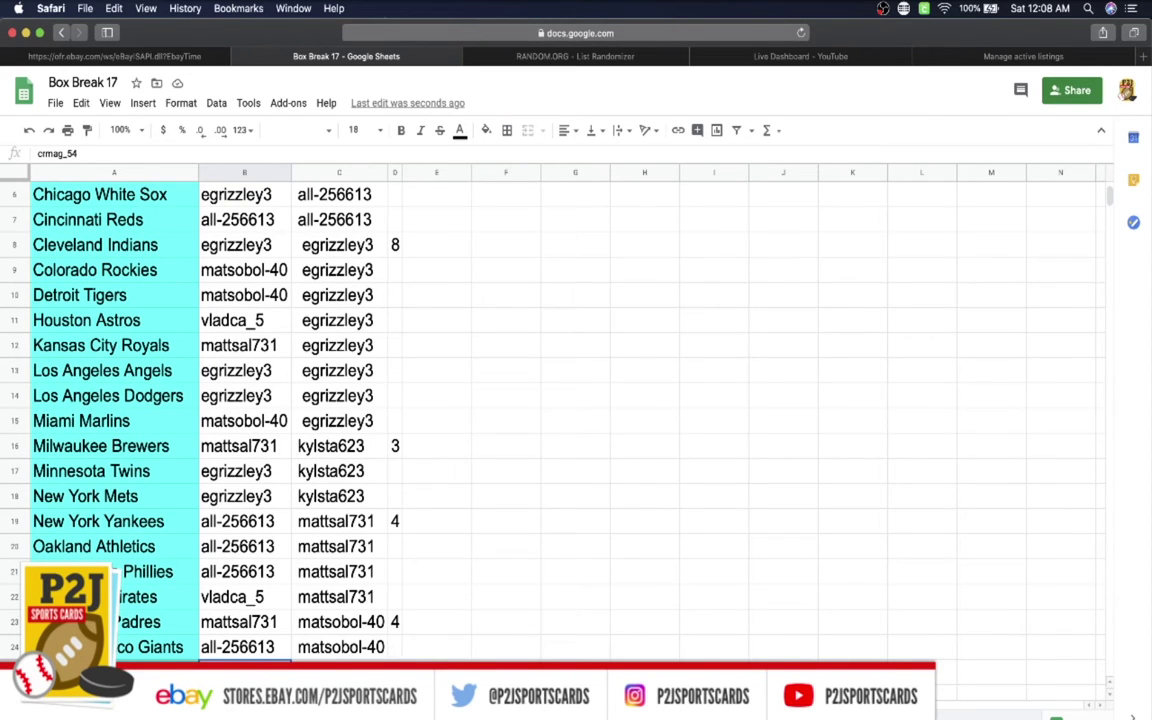
{"action": "key", "text": "Down"}
{"action": "key", "text": "Down"}
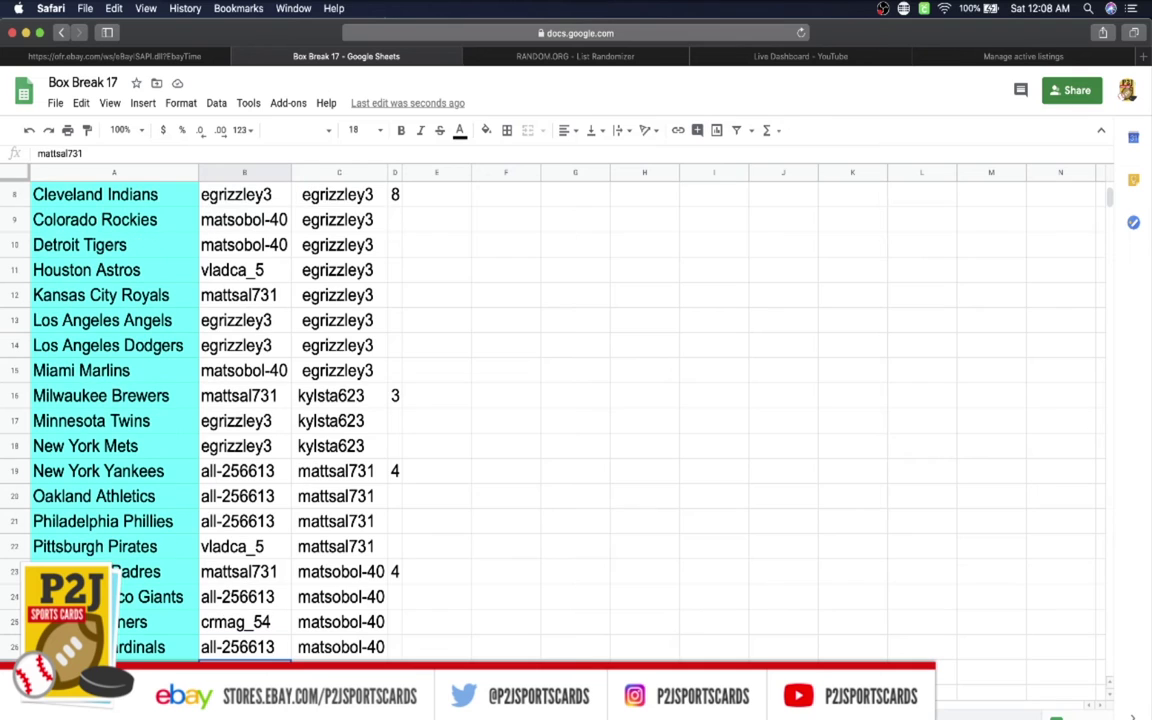
{"action": "key", "text": "Down"}
{"action": "key", "text": "Down"}
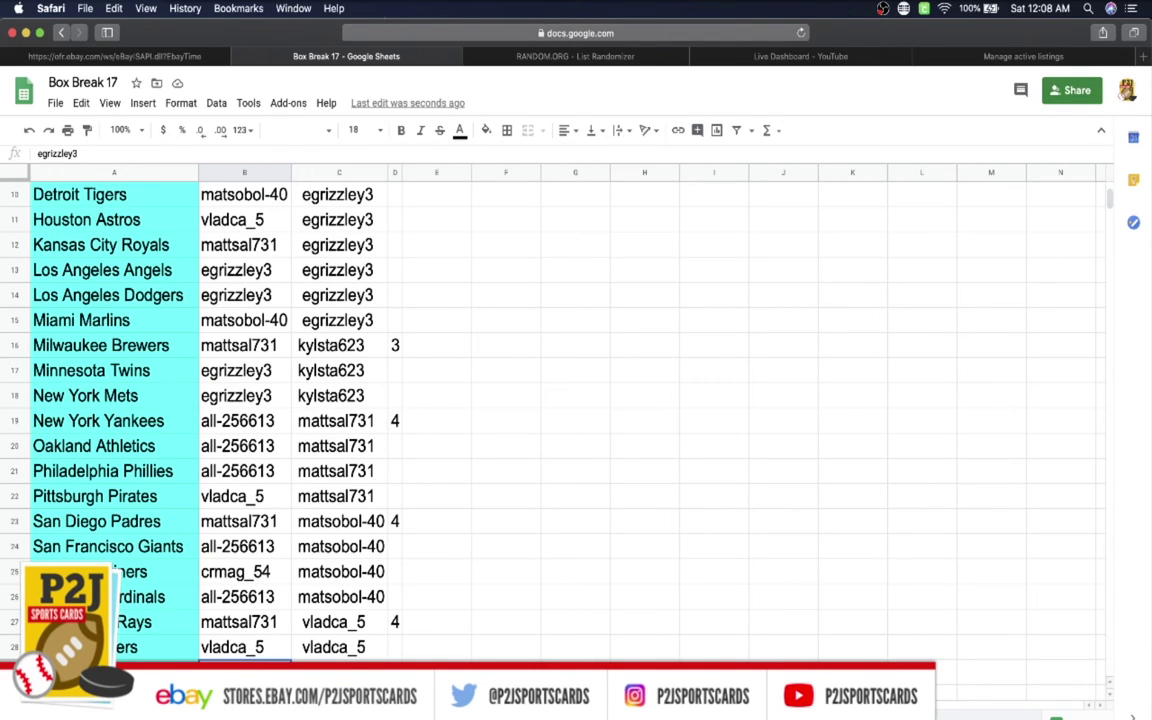
{"action": "key", "text": "Down"}
Step: Return to the first assignment in column B, beside Arizona Diamondbacks
{"action": "key", "text": "Up"}
{"action": "key", "text": "Up"}
{"action": "key", "text": "Up"}
{"action": "key", "text": "Up"}
{"action": "key", "text": "Up"}
{"action": "key", "text": "Up"}
{"action": "key", "text": "Up"}
{"action": "key", "text": "Up"}
{"action": "key", "text": "Up"}
{"action": "key", "text": "Up"}
{"action": "key", "text": "Up"}
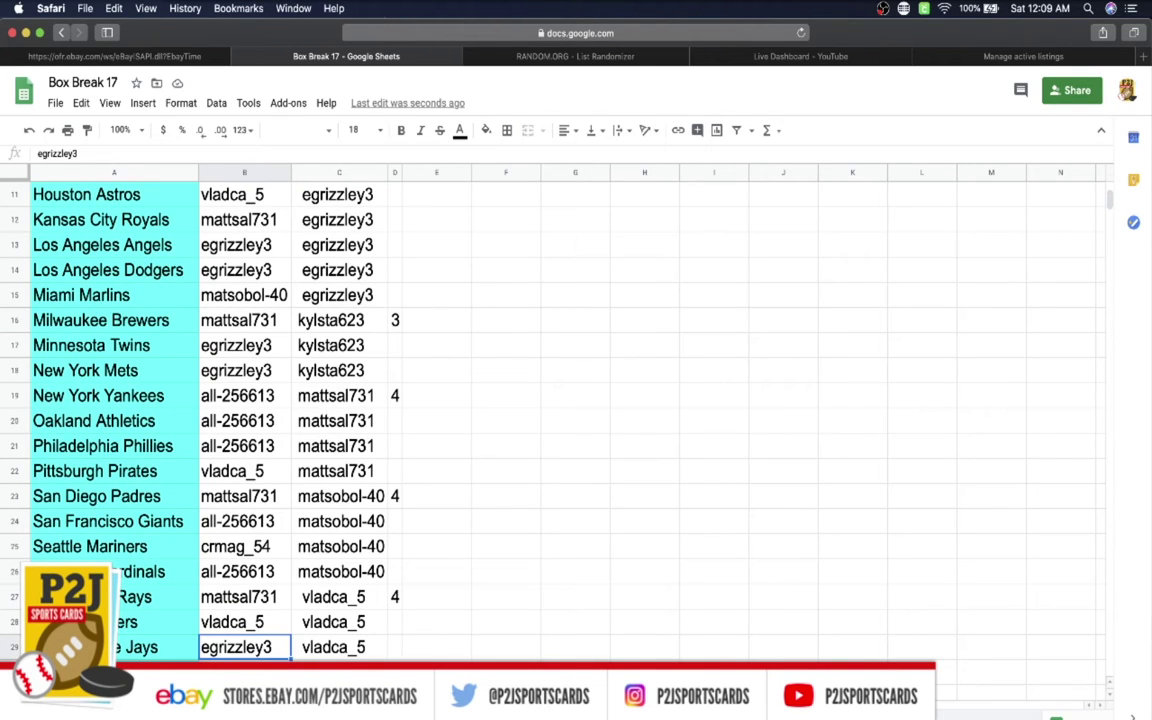
{"action": "key", "text": "Up"}
{"action": "key", "text": "Up"}
{"action": "key", "text": "Up"}
{"action": "key", "text": "Up"}
{"action": "key", "text": "Up"}
{"action": "key", "text": "Up"}
{"action": "key", "text": "Up"}
{"action": "key", "text": "Up"}
{"action": "key", "text": "Up"}
{"action": "key", "text": "Up"}
{"action": "key", "text": "Up"}
{"action": "key", "text": "Up"}
{"action": "key", "text": "Up"}
{"action": "key", "text": "Up"}
{"action": "key", "text": "Up"}
{"action": "key", "text": "Up"}
{"action": "key", "text": "Up"}
{"action": "key", "text": "Up"}
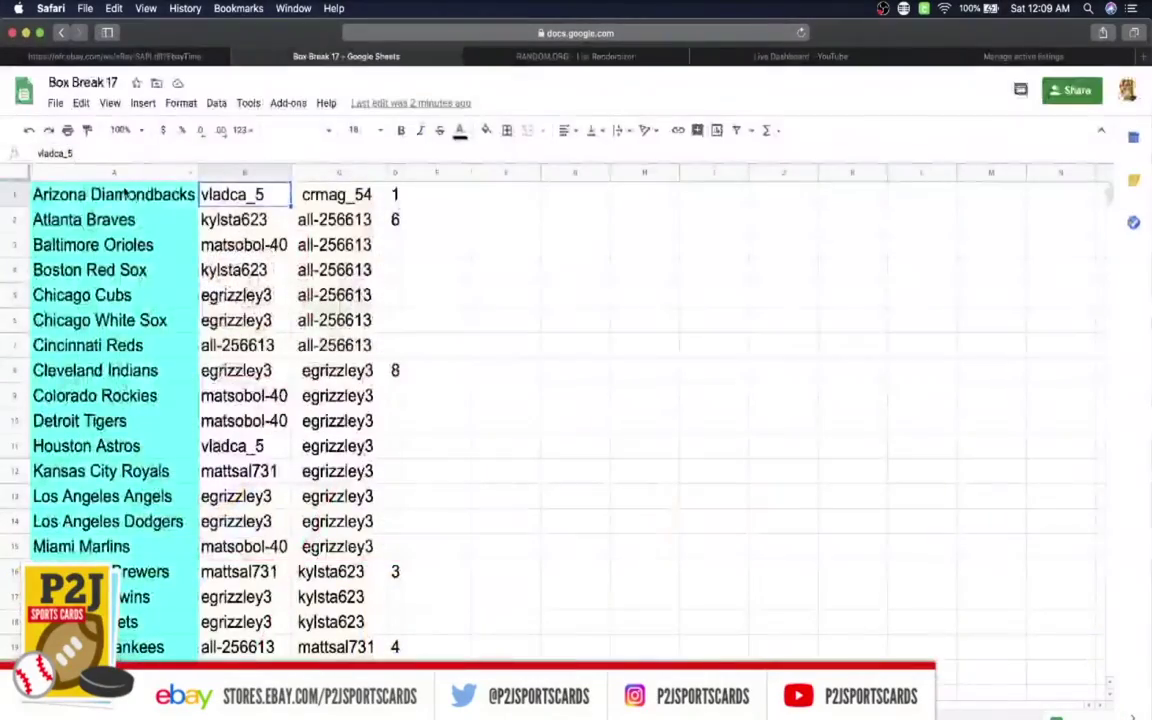
Step: Look over the team assignments in the lower rows of the spreadsheet
{"action": "scroll", "coordinate": [125, 193], "scroll_direction": "down", "scroll_amount": 2}
{"action": "scroll", "coordinate": [125, 193], "scroll_direction": "down", "scroll_amount": 2}
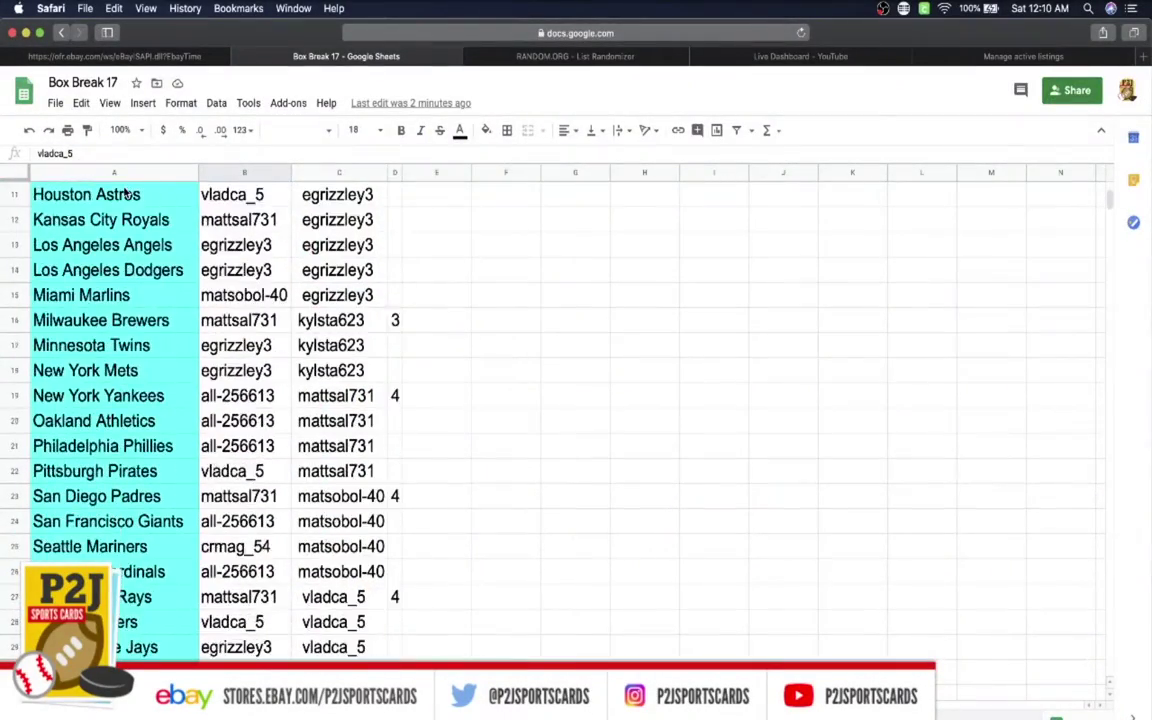